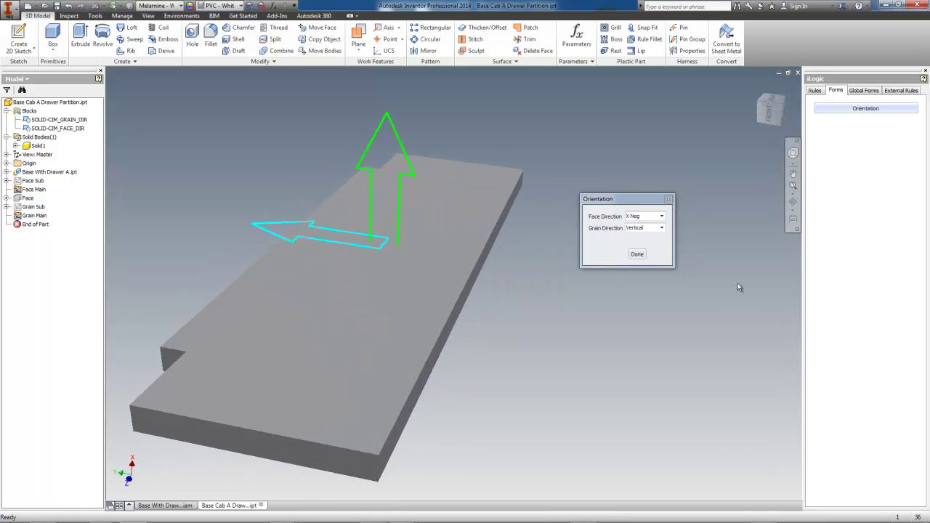
Switch the drawer partition's face direction to X Pos and back to X Neg
click(661, 217)
click(645, 234)
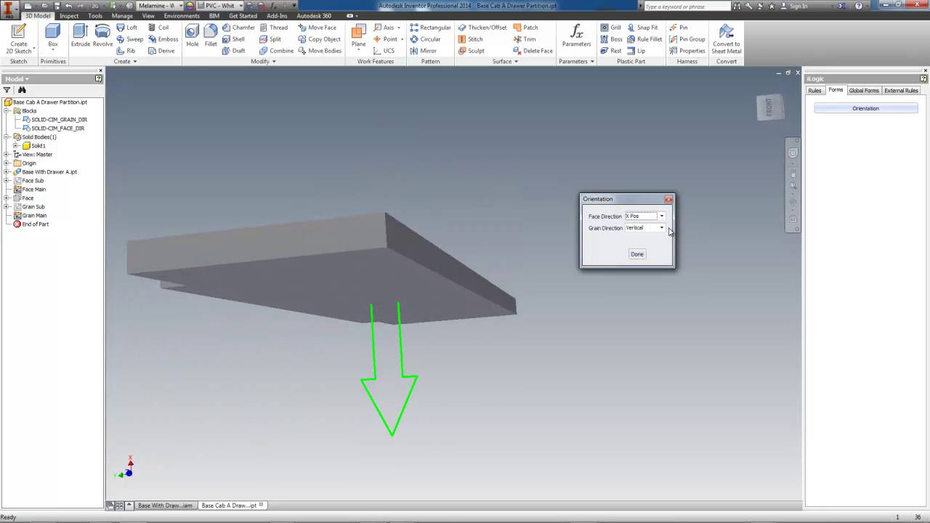
click(662, 216)
click(649, 225)
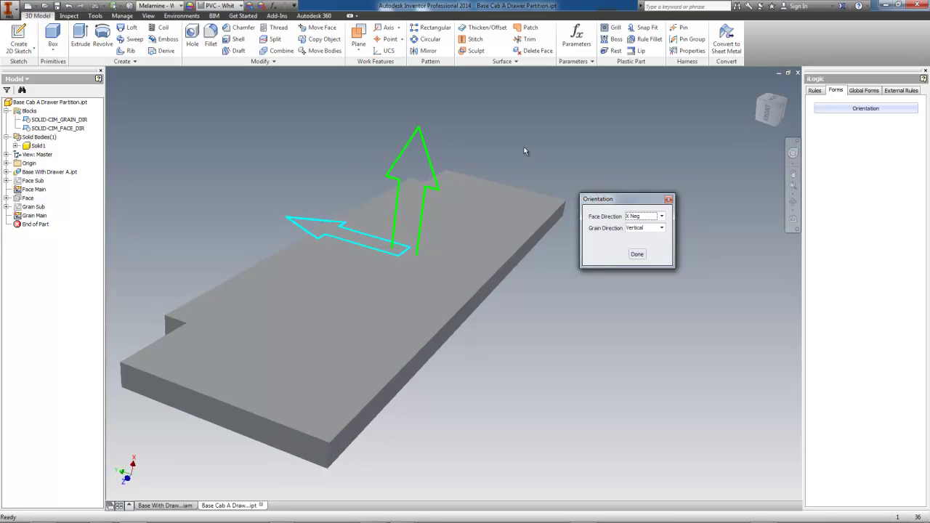
Highlight the SOLID-CIM_GRAIN_DIR and SOLID-CIM_FACE_DIR blocks of the partition part in turn
click(77, 120)
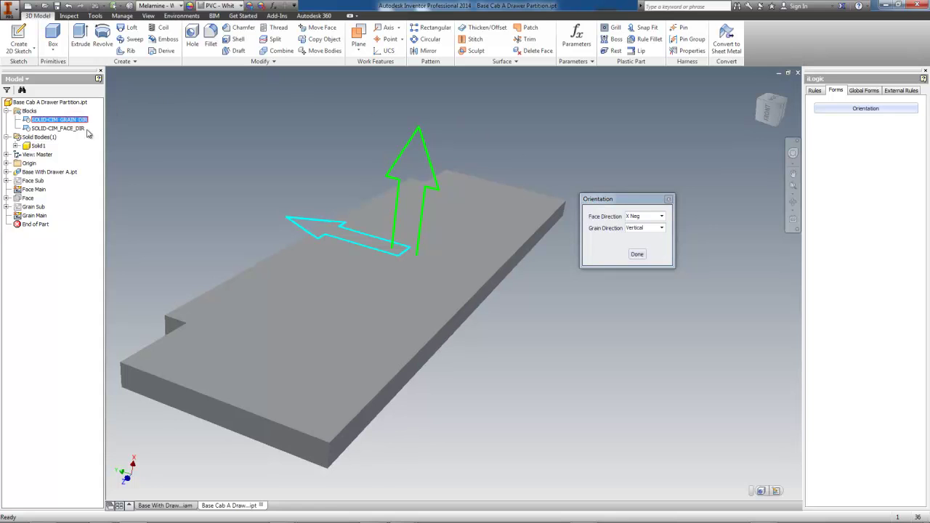
click(81, 129)
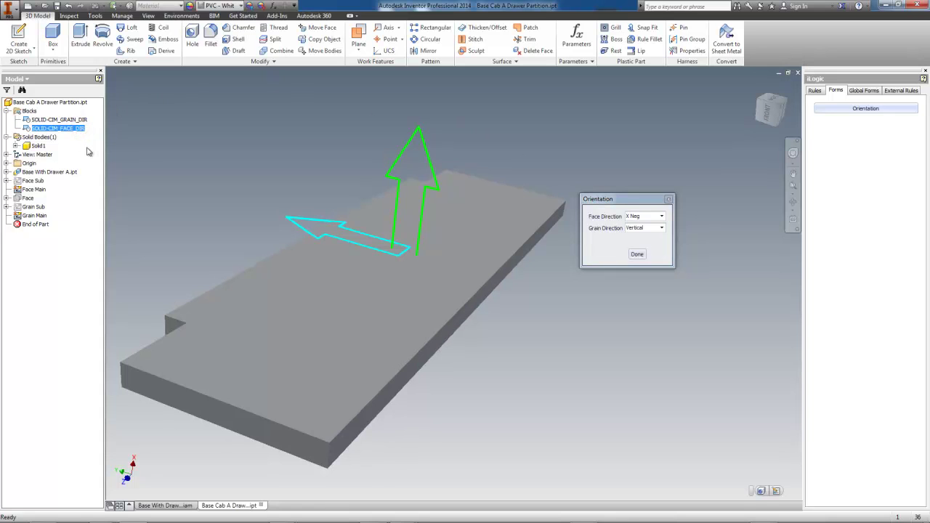
click(86, 147)
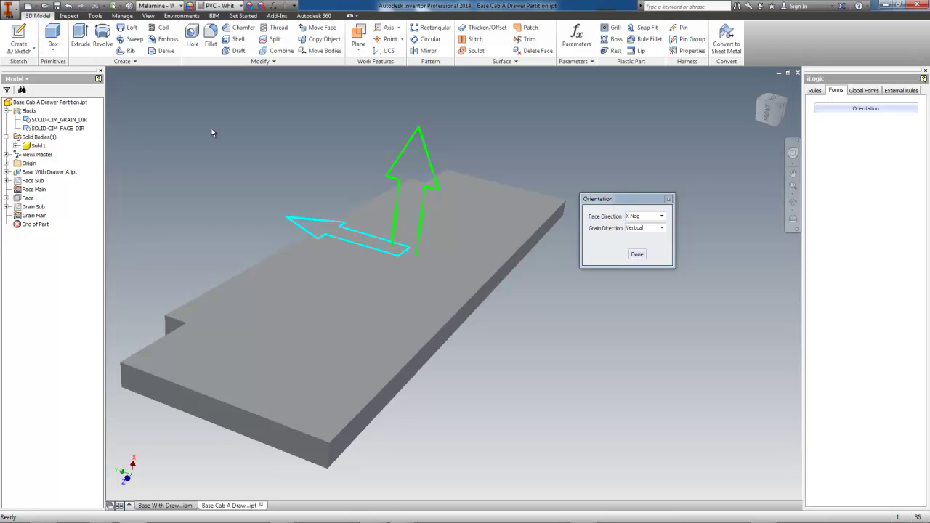
Switch the partition's grain direction to Horizontal and back to Vertical
click(662, 227)
click(654, 237)
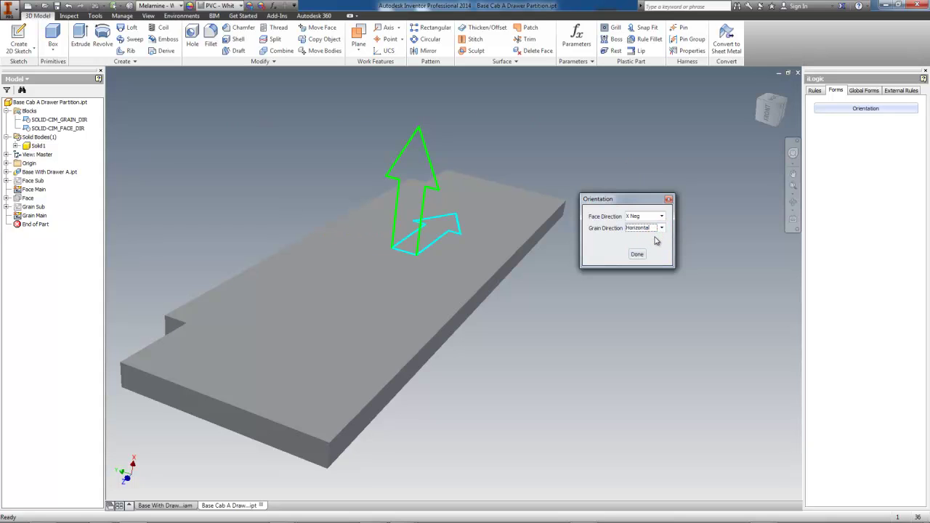
click(661, 227)
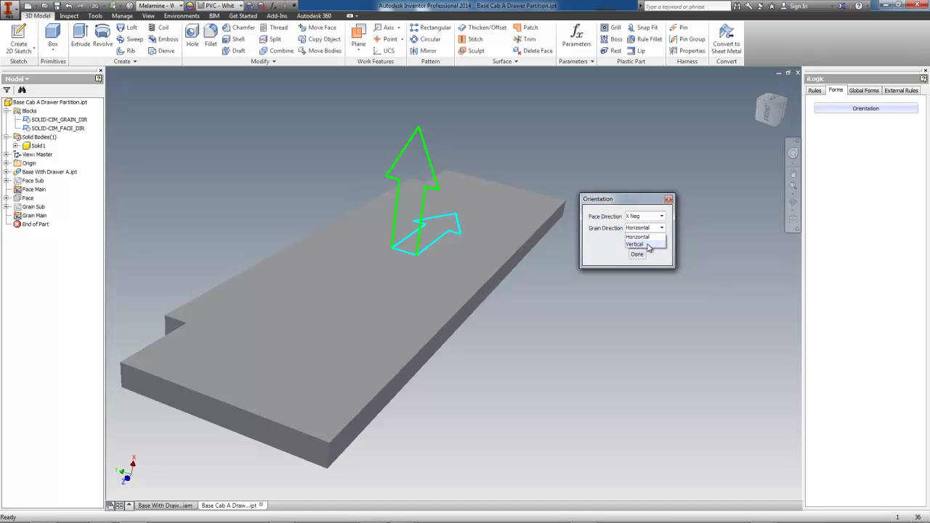
click(649, 245)
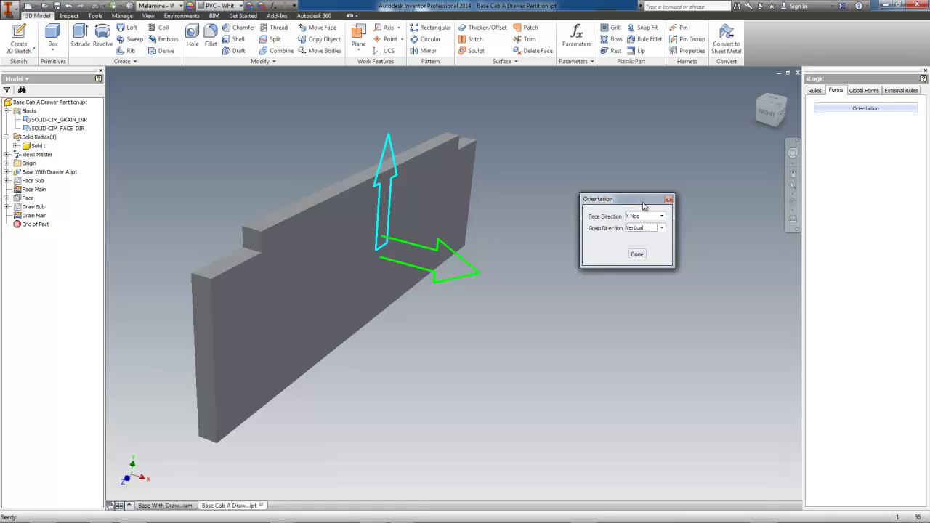
Switch to the Base With Drawer assembly and show the orientation settings of the Cab A Configuration form, keeping both forms clear of the cabinet
mouse_move(637, 200)
mouse_down()
mouse_move(592, 144)
mouse_move(556, 123)
mouse_up()
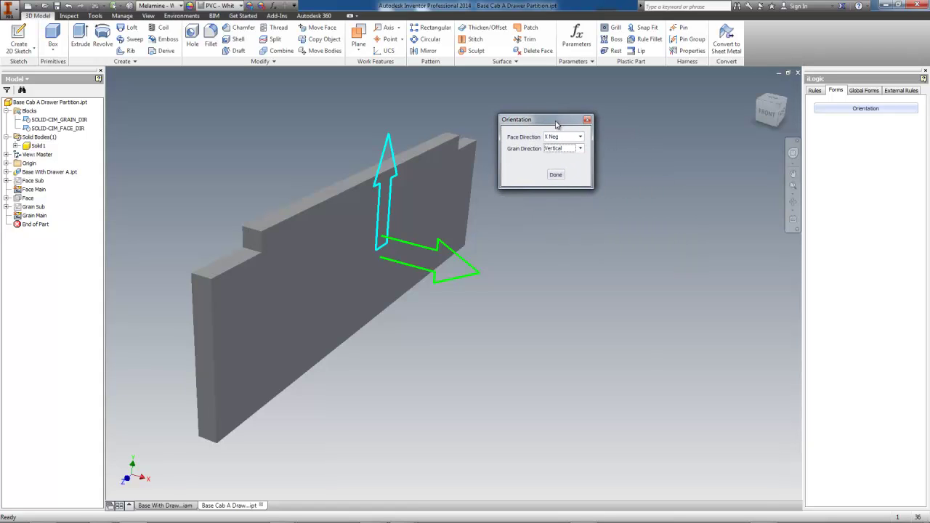
click(165, 506)
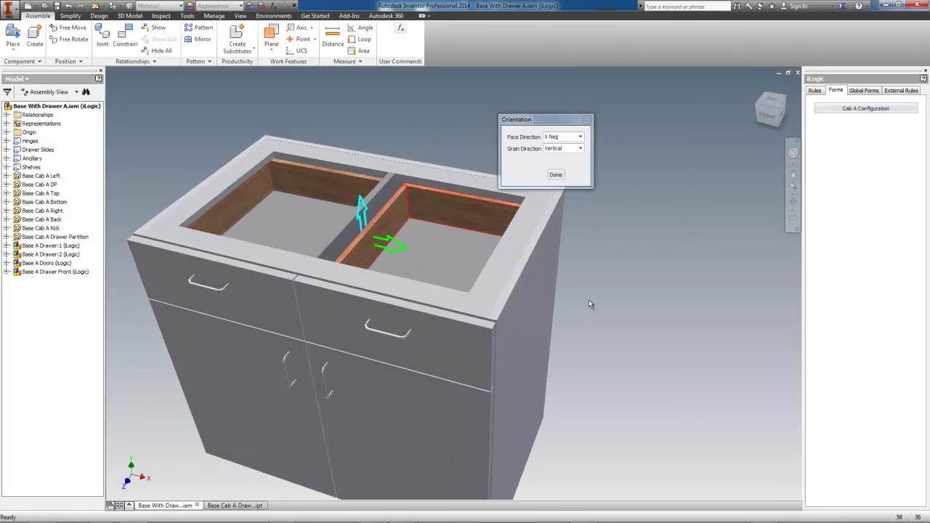
drag(572, 121, 565, 95)
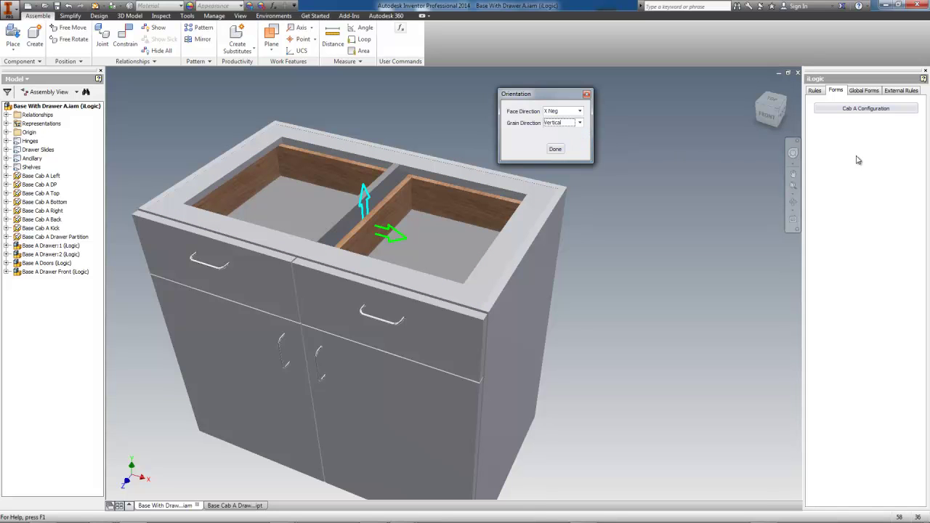
click(870, 109)
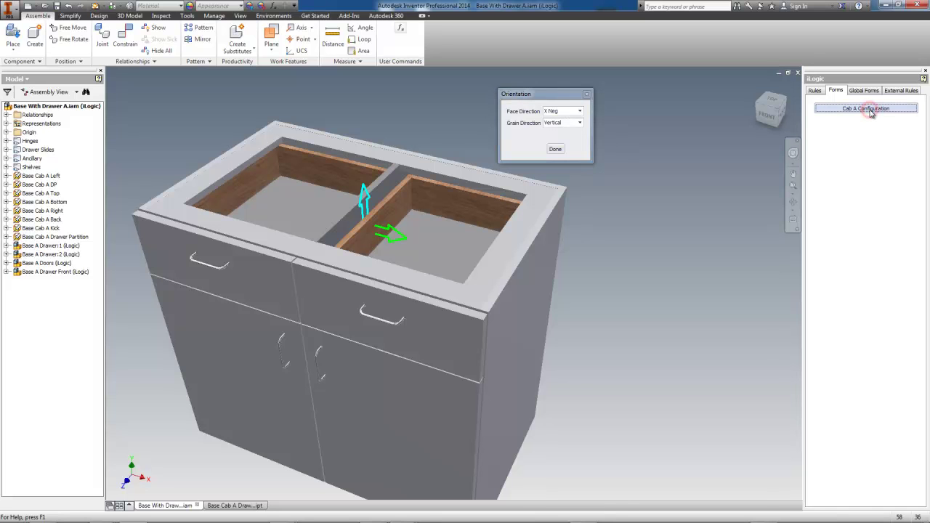
drag(725, 141, 733, 149)
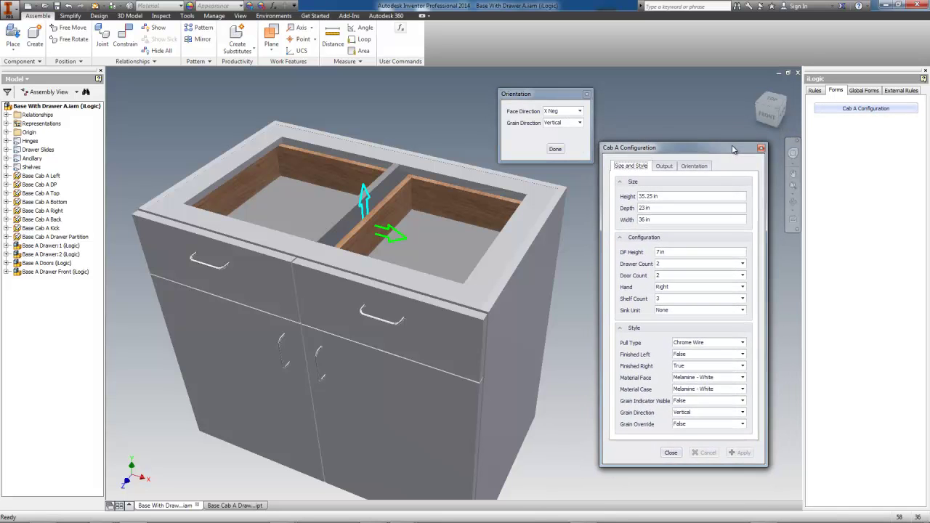
click(694, 166)
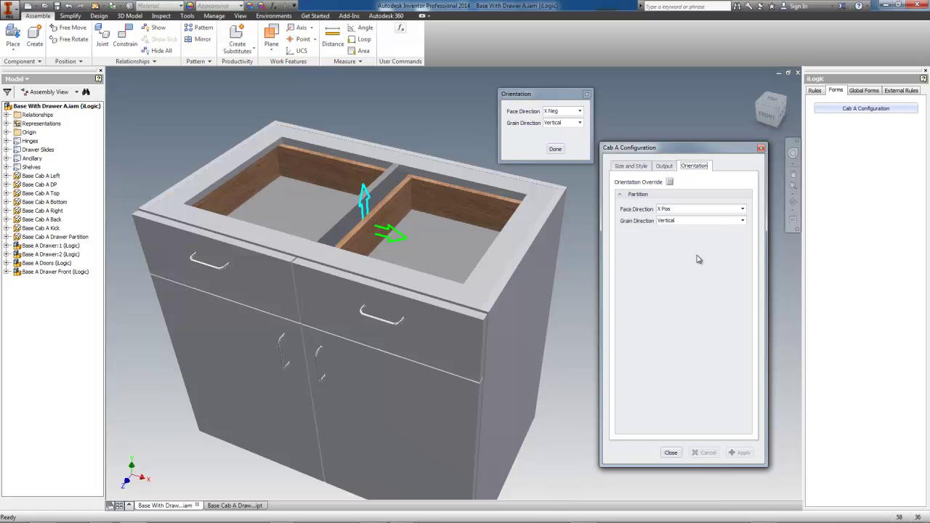
Hide both drawers in the cabinet assembly to expose the drawer partition
click(469, 214)
right_click(469, 214)
click(500, 227)
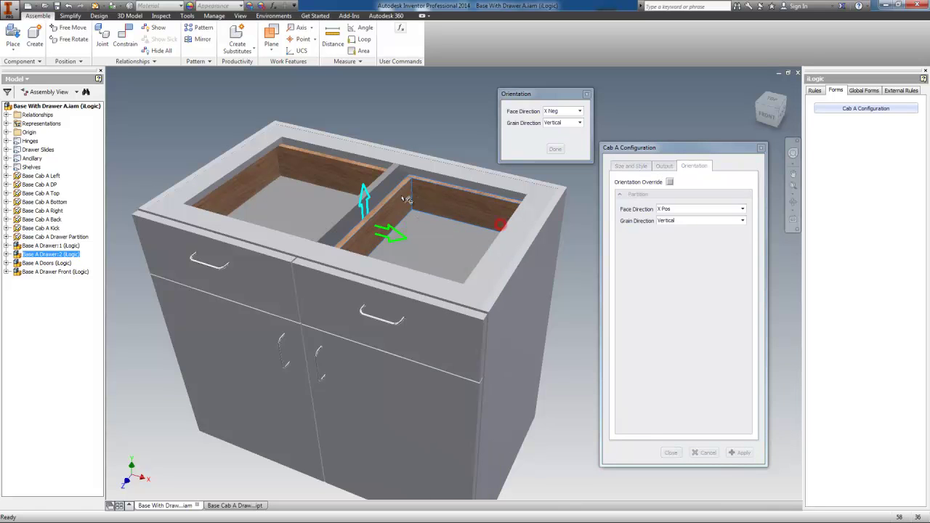
click(369, 177)
right_click(369, 176)
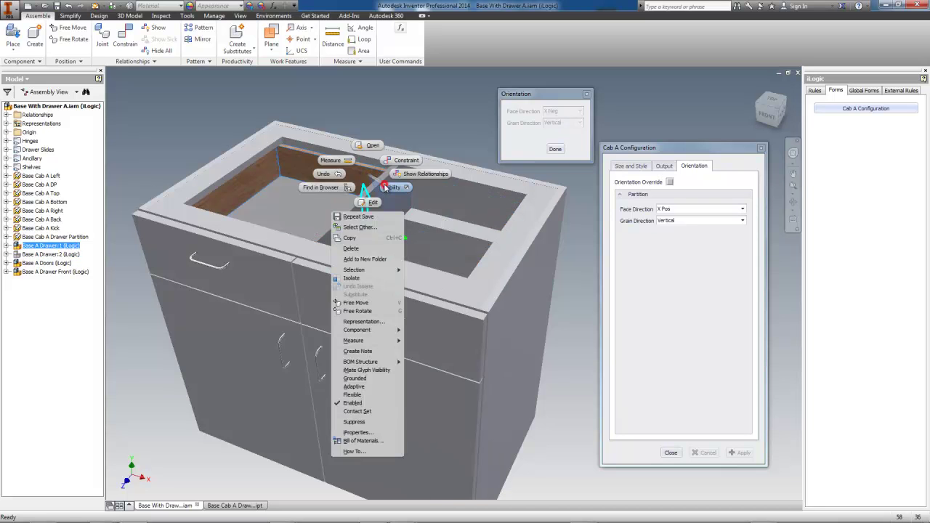
click(380, 186)
scroll(441, 125, down, 3)
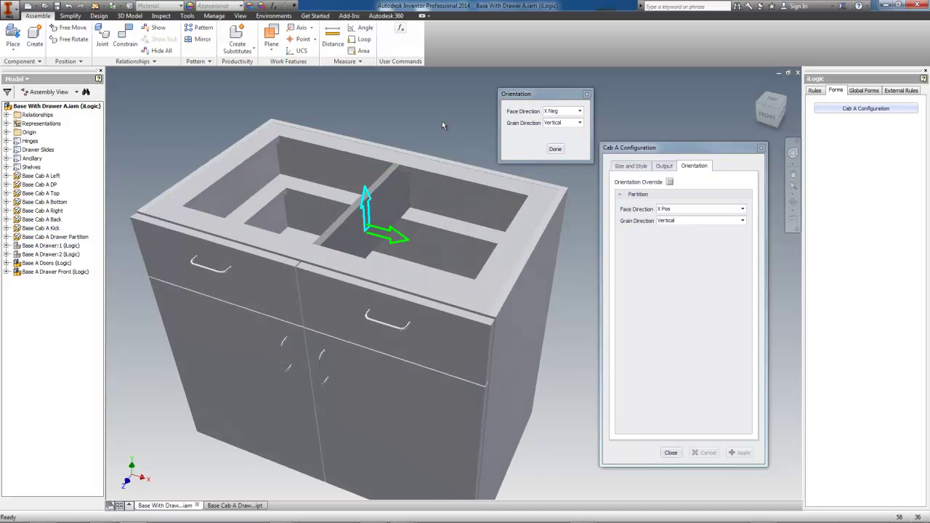
scroll(441, 125, down, 2)
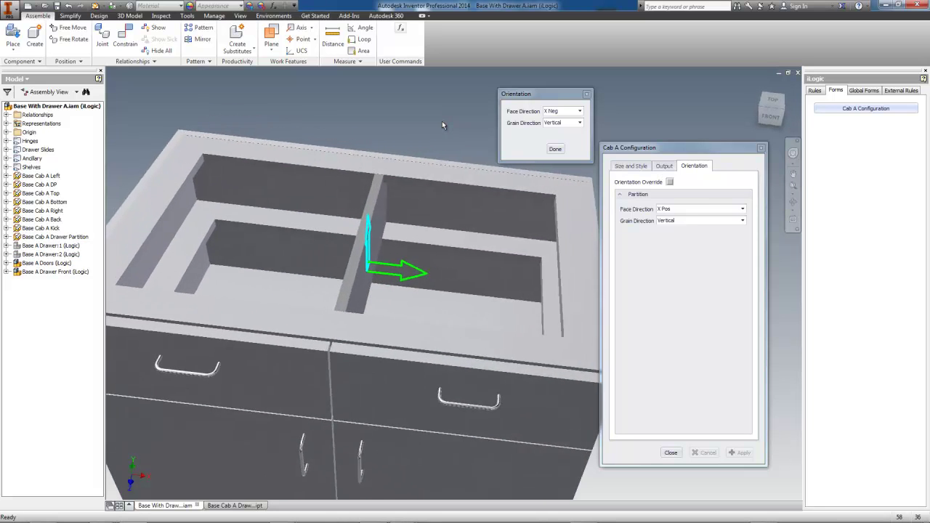
Set the partition's face direction to X Pos and grain direction to Horizontal in the Orientation form, and close that form
click(580, 111)
click(572, 128)
click(580, 123)
click(568, 134)
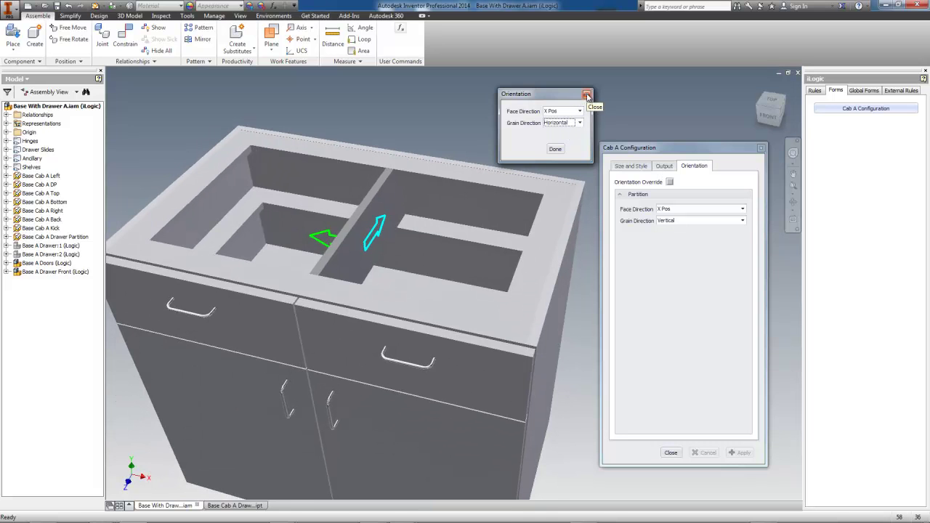
click(586, 95)
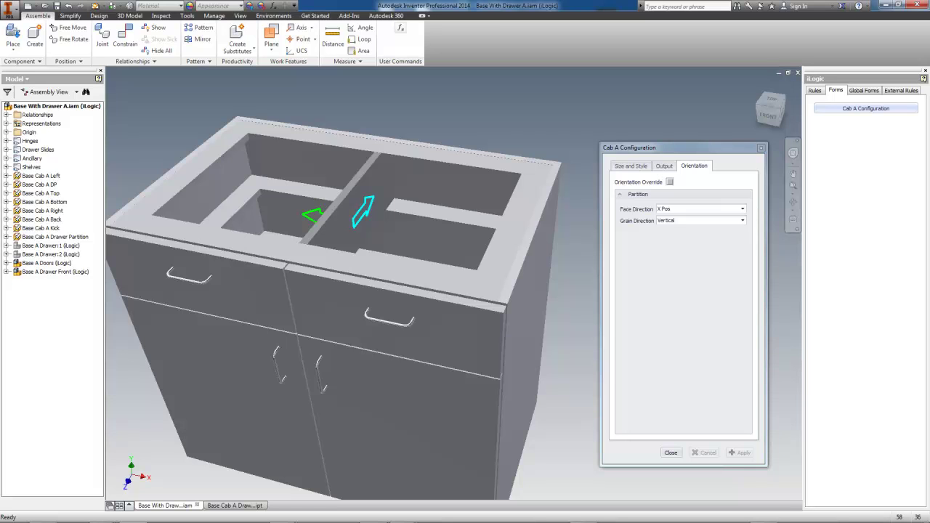
Set the cabinet width to 24 in and apply the configuration
click(640, 166)
click(654, 219)
text(24)
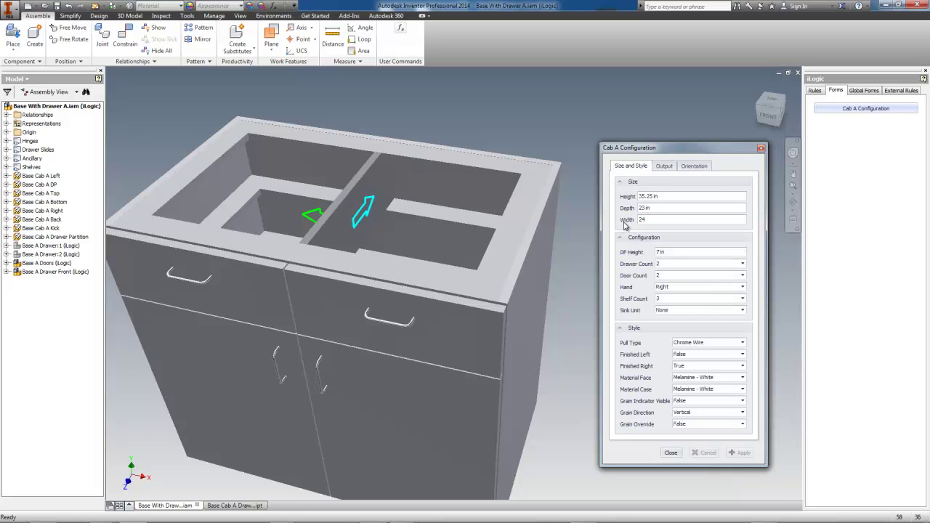
key(Return)
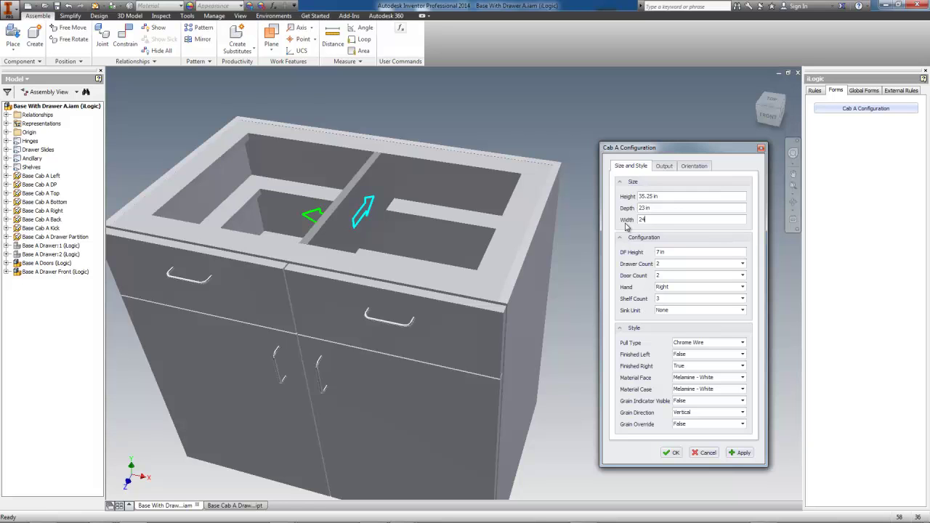
click(740, 453)
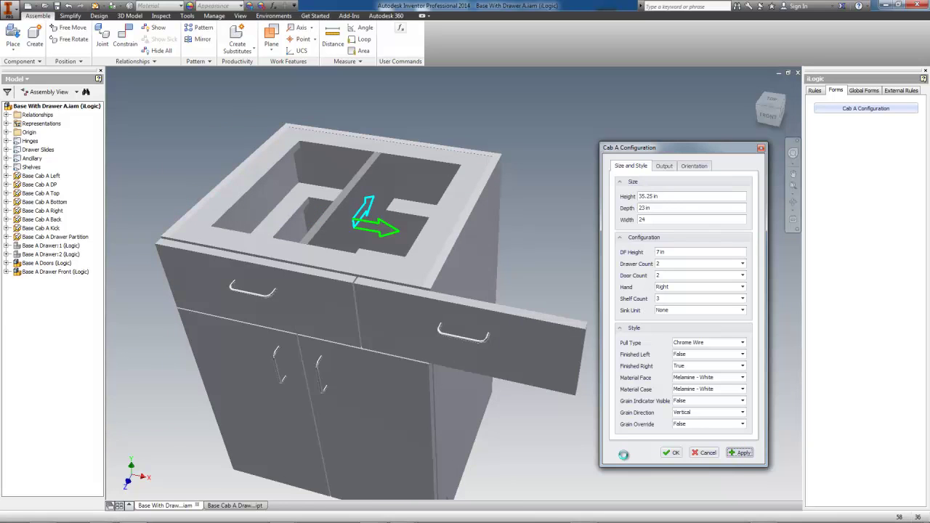
Set the cabinet width to 36 in and apply the change
key(Tab)
key(Tab)
text(6)
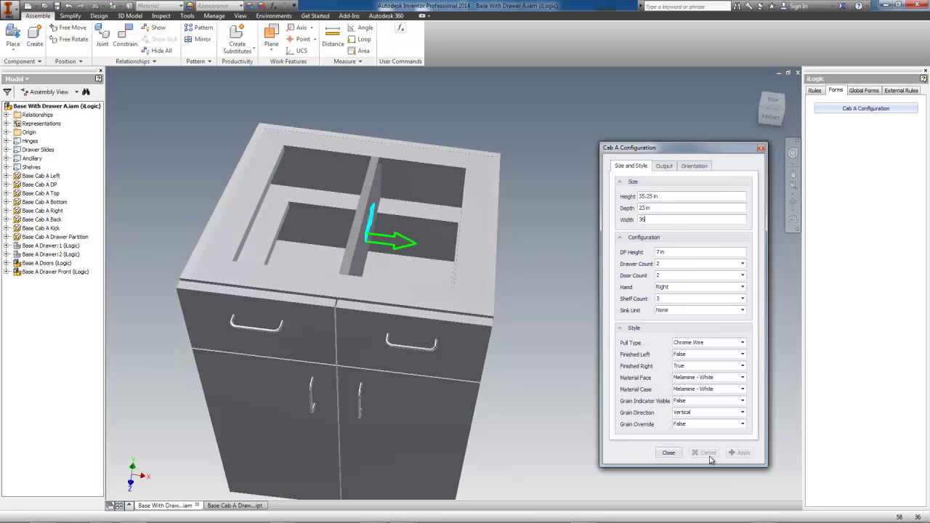
click(739, 453)
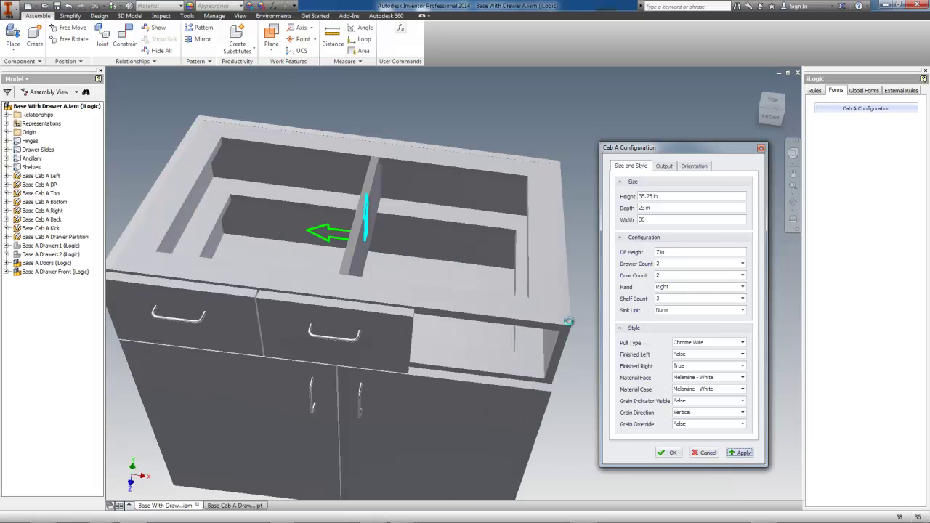
Choose X Neg as the partition's face direction and Horizontal as its grain direction in the cabinet configuration
click(694, 166)
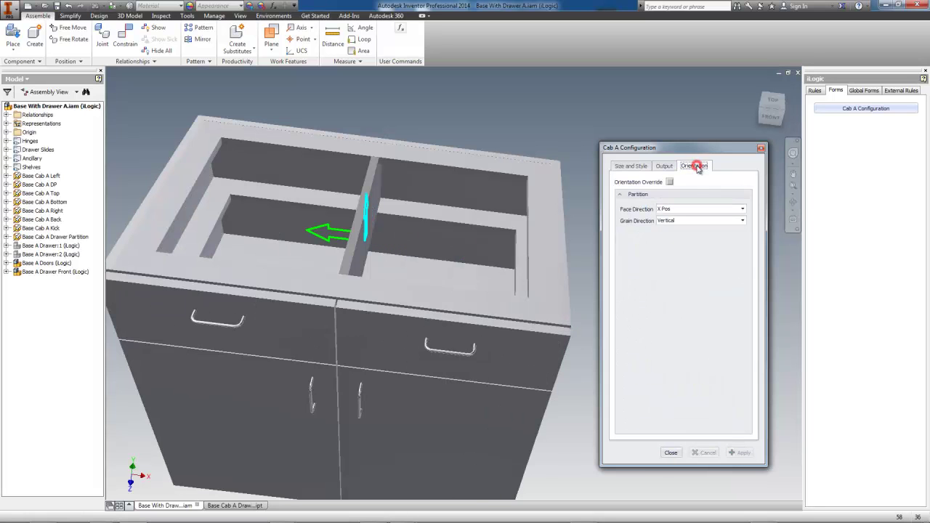
click(702, 210)
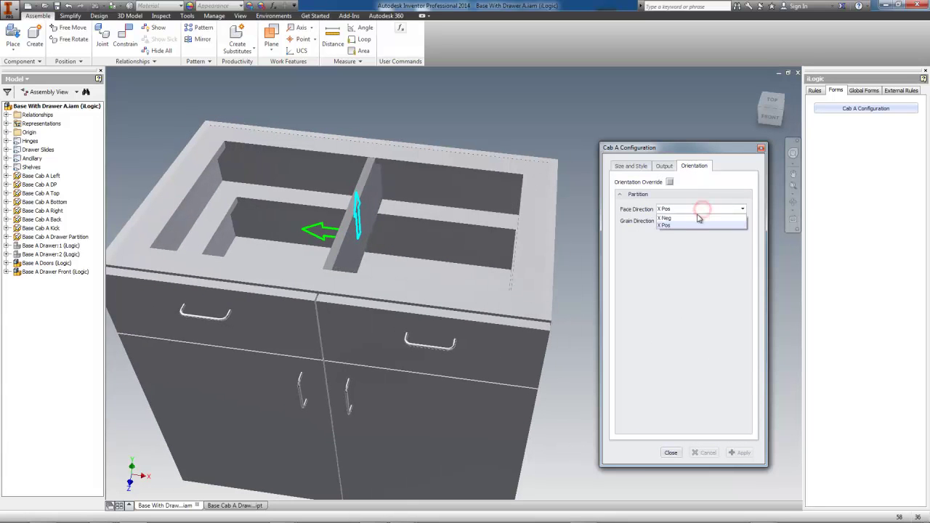
click(694, 218)
click(691, 220)
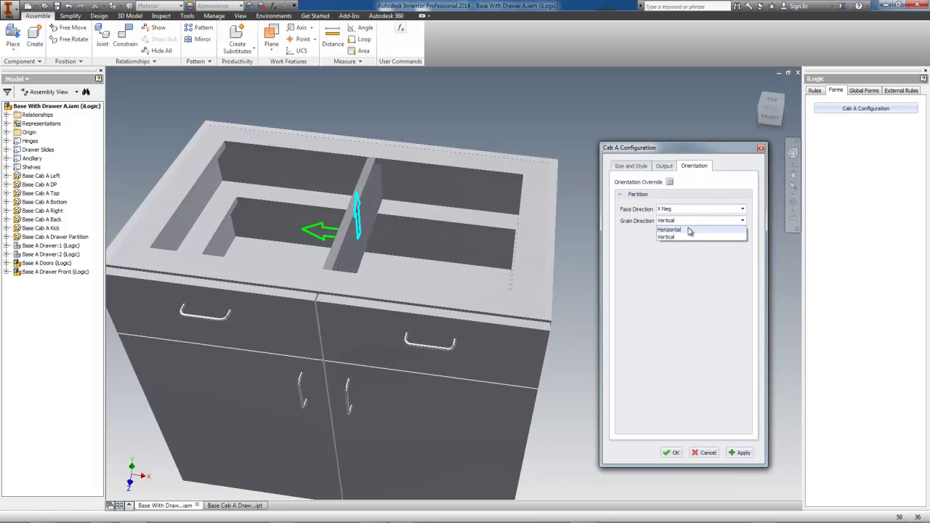
click(690, 229)
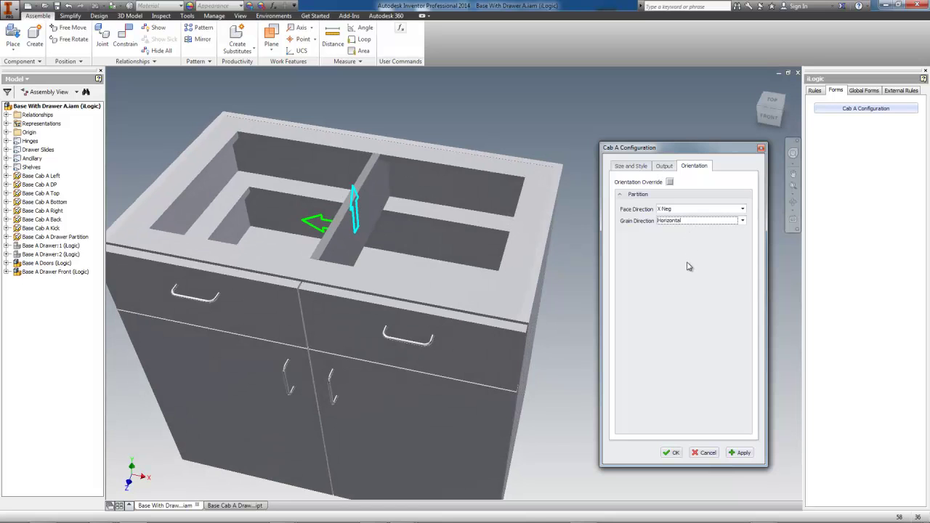
Enable Orientation Override and apply it with the partition's face direction at X Neg
click(670, 182)
click(685, 210)
click(686, 218)
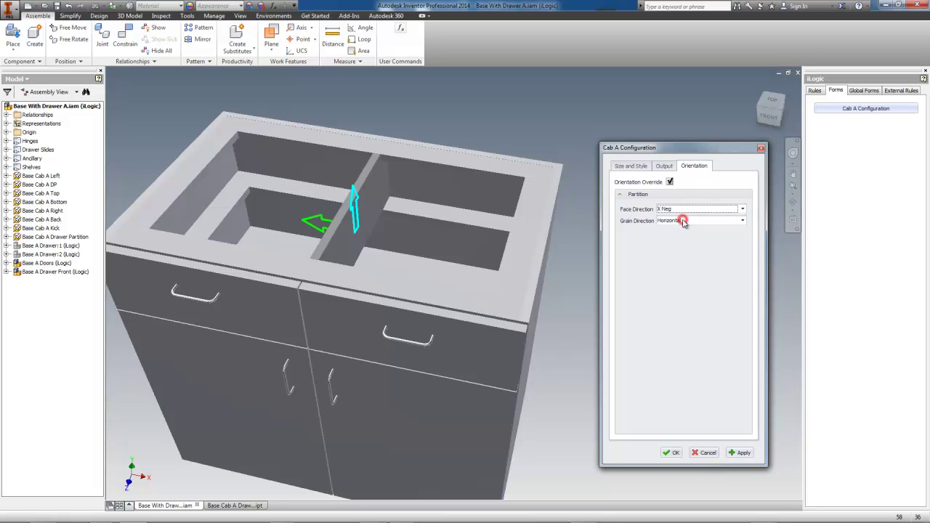
click(742, 454)
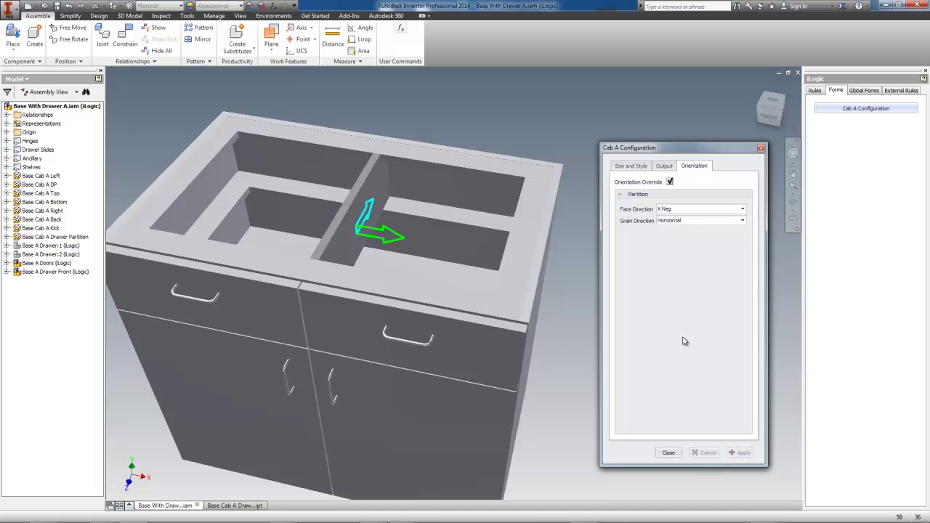
Set the partition's face direction to X Pos and grain direction to Vertical in the cabinet configuration, and apply
click(683, 209)
click(679, 226)
click(678, 221)
click(675, 239)
click(735, 452)
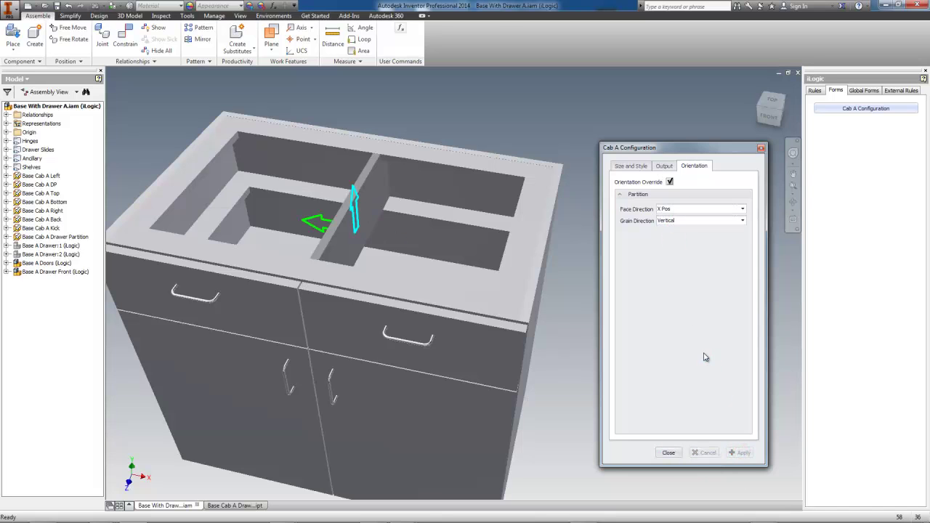
Resize the cabinet to a width of 24 in with the orientation override enabled, and apply the change
click(630, 166)
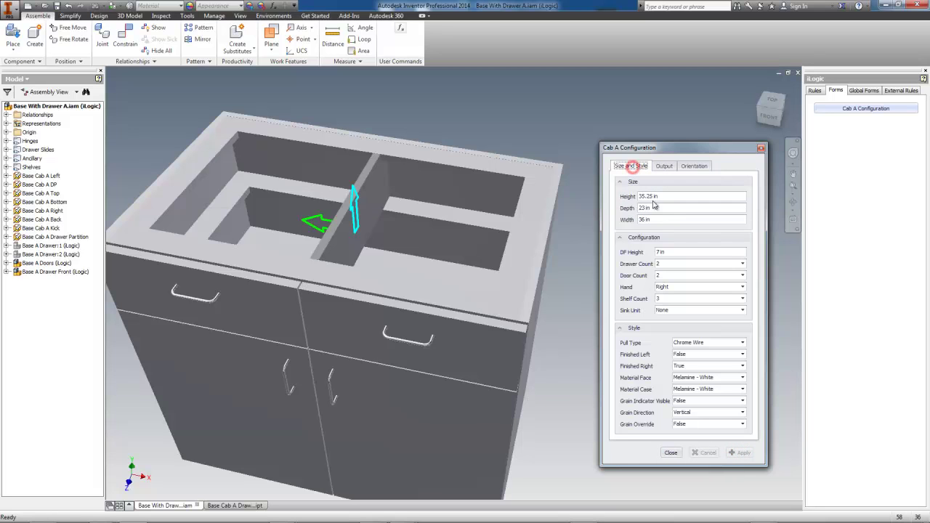
triple_click(659, 218)
text(24)
click(750, 454)
click(751, 453)
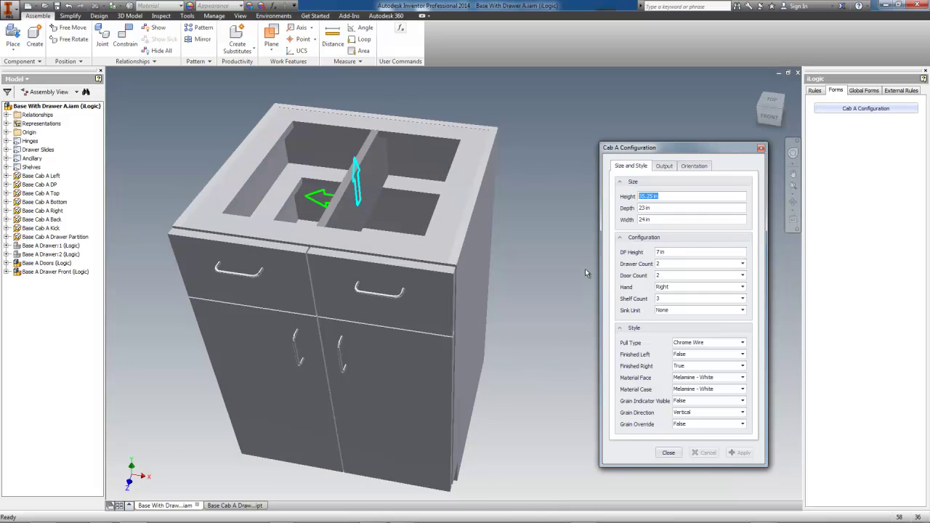
click(657, 220)
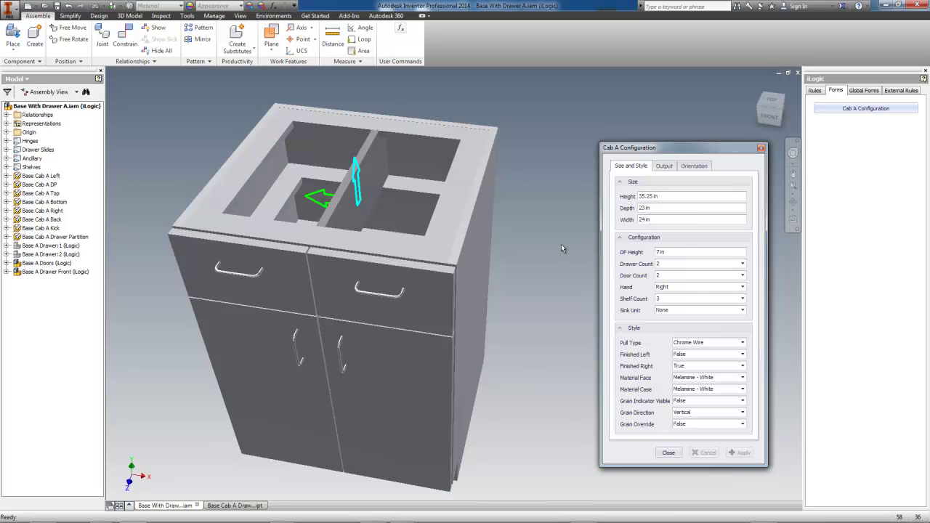